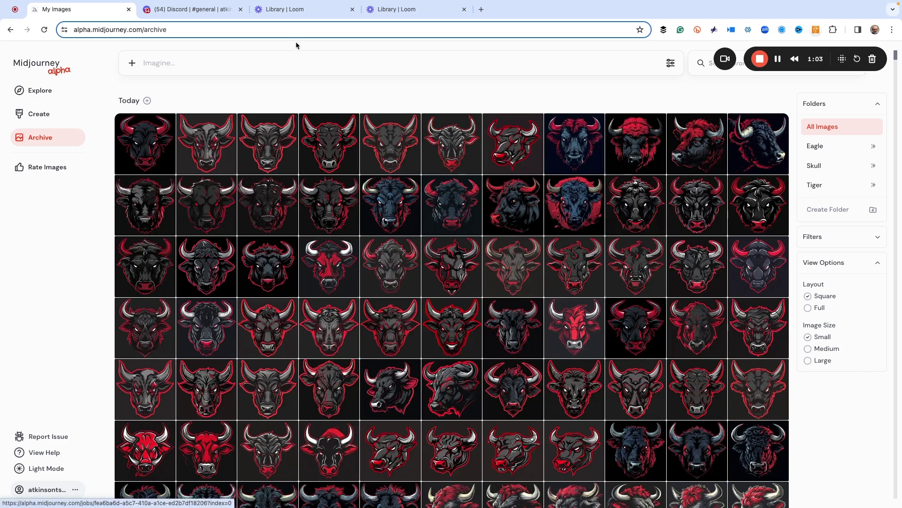
Step: Switch from the Midjourney image archive to the Discord #general tab
left_click(209, 17)
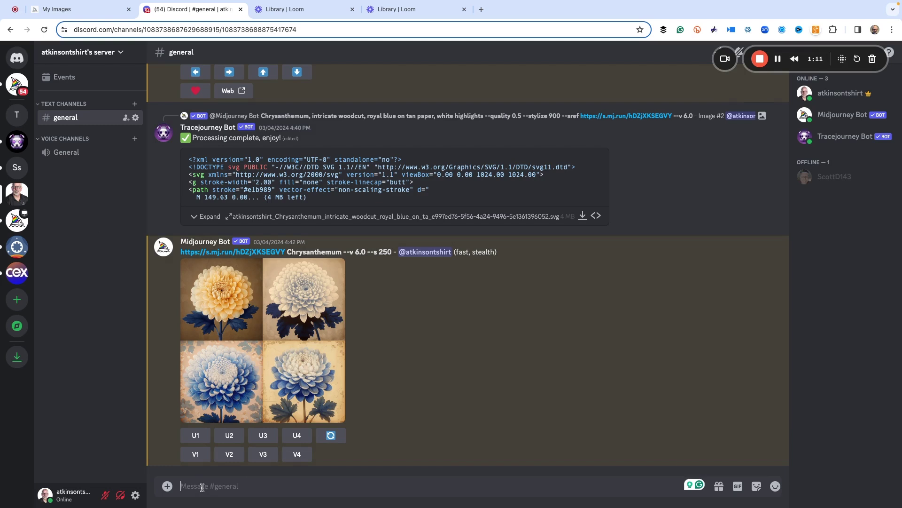
Step: Send /prefer option list to get the Midjourney Bot's list of custom options
type("/o")
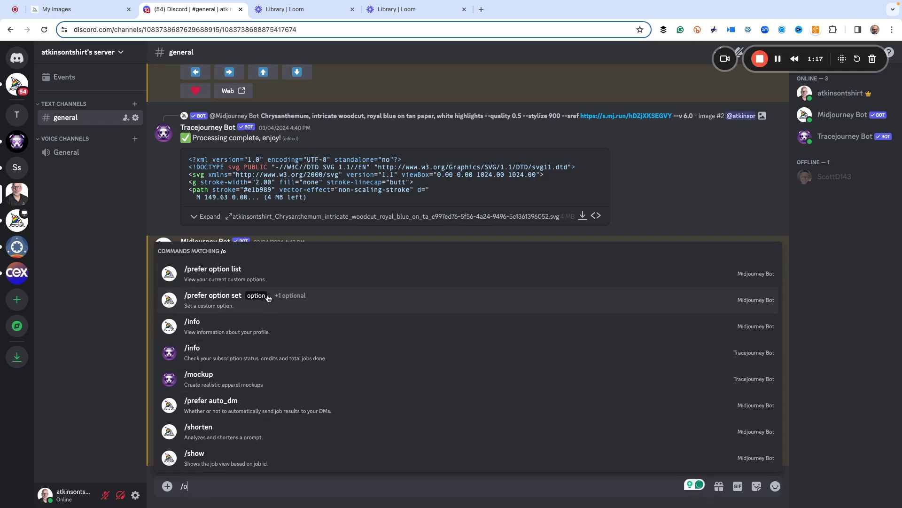
left_click(249, 279)
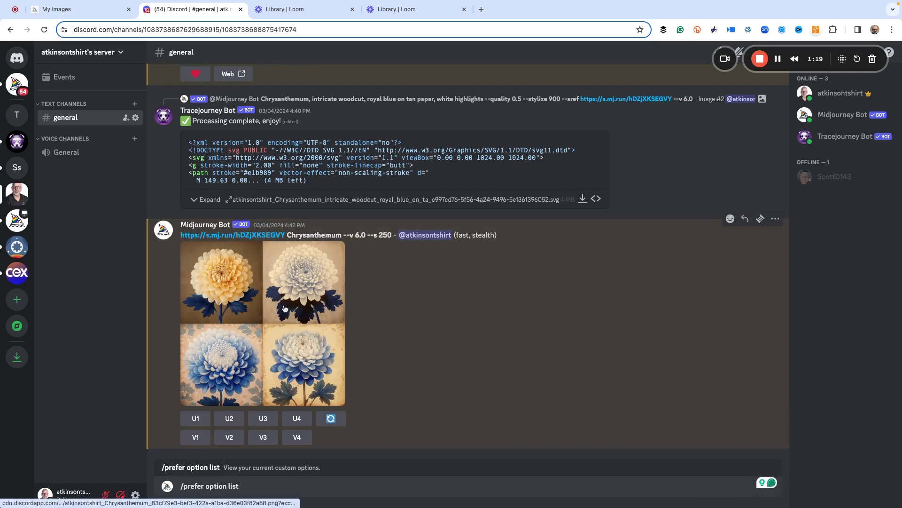
key("Return")
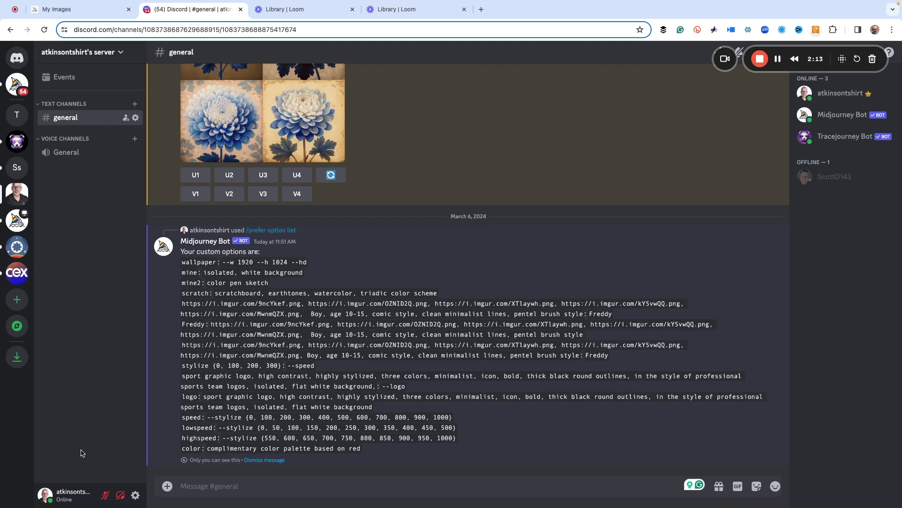
Step: Send /imagine 'skull, watercolor, blue --speed' and confirm generating all 11 prompts
type("/imag")
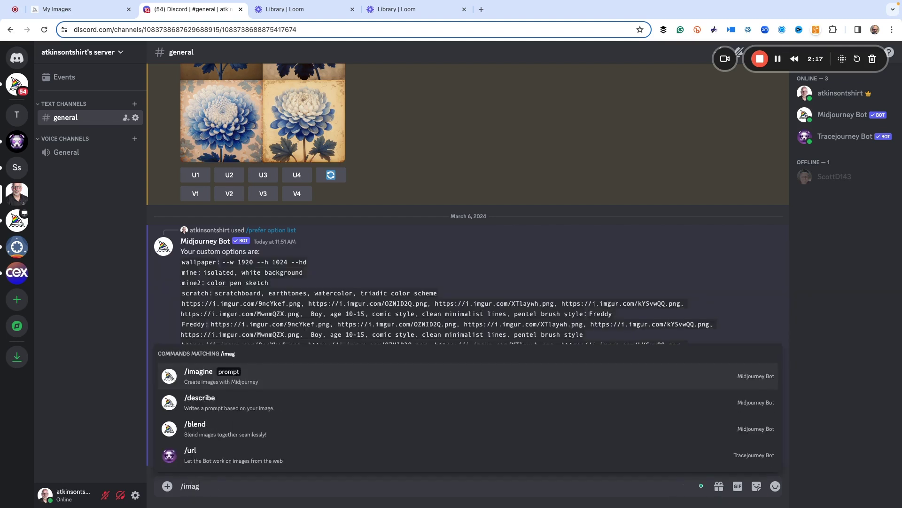
key("Tab")
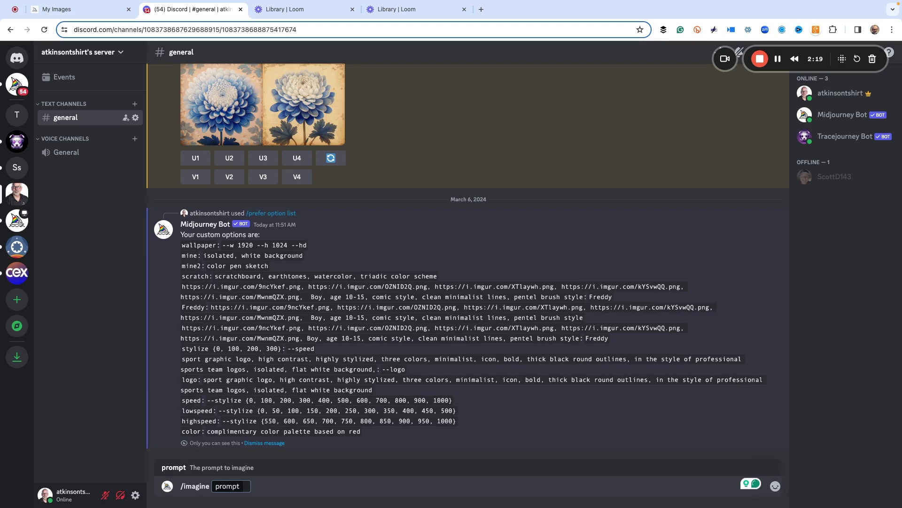
type("skul")
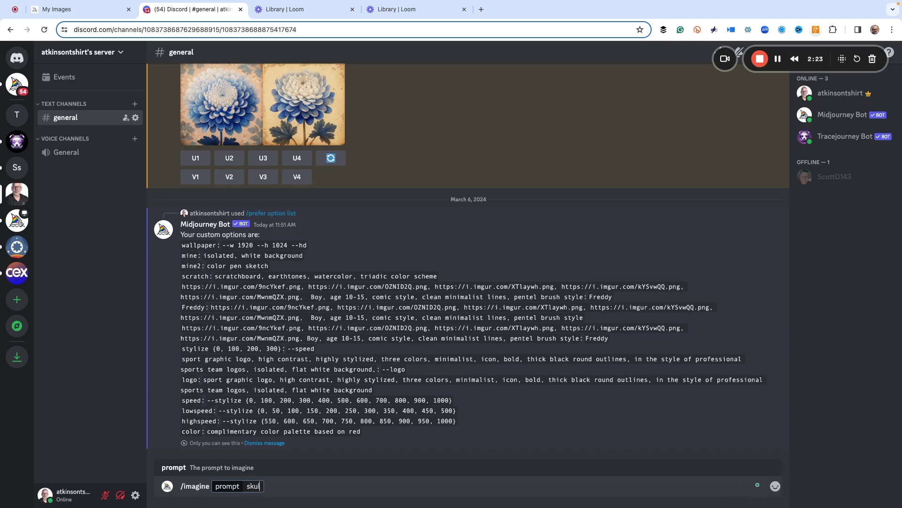
type("l, water")
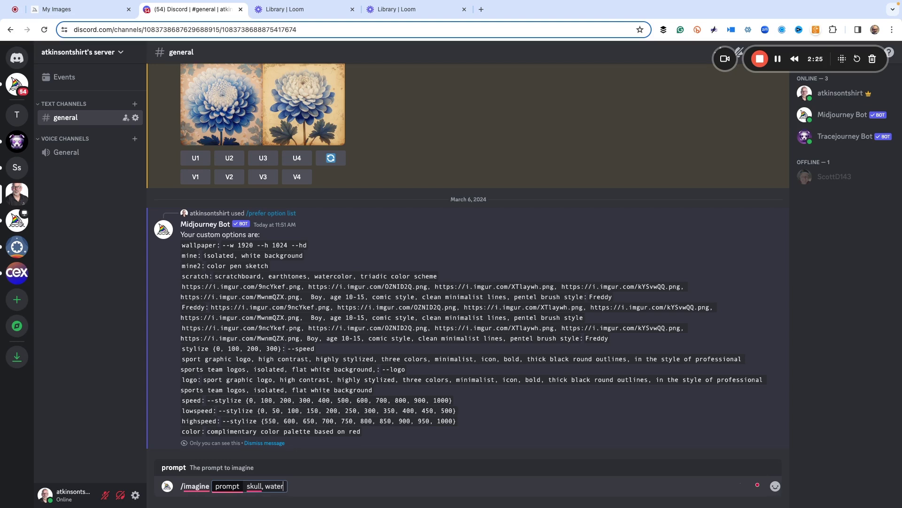
type("color, blue")
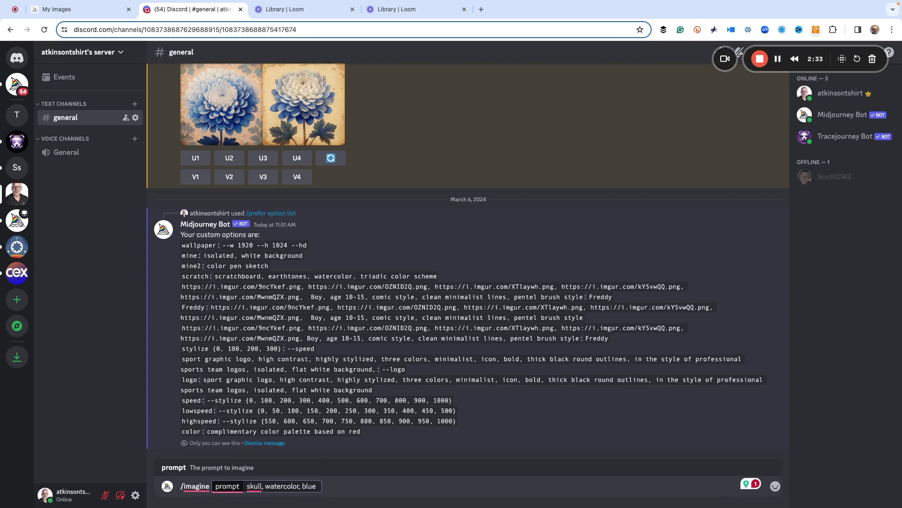
type("--speed")
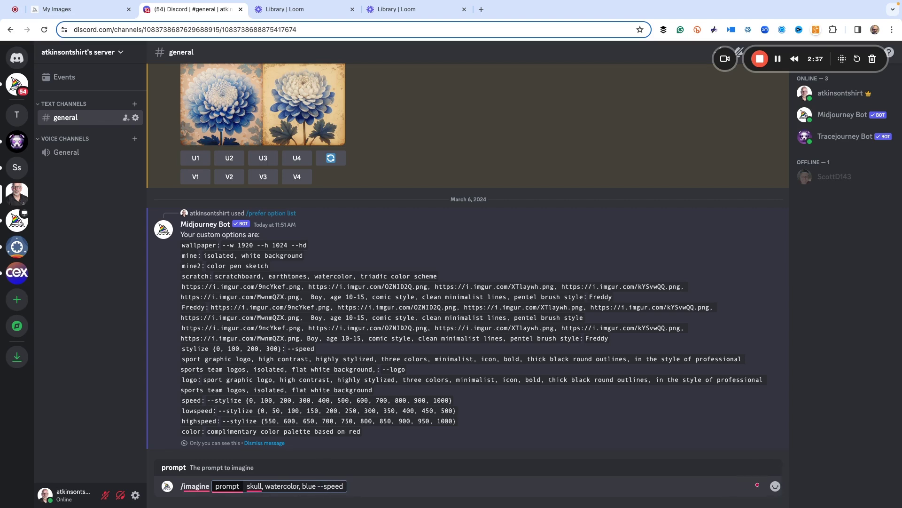
key("Return")
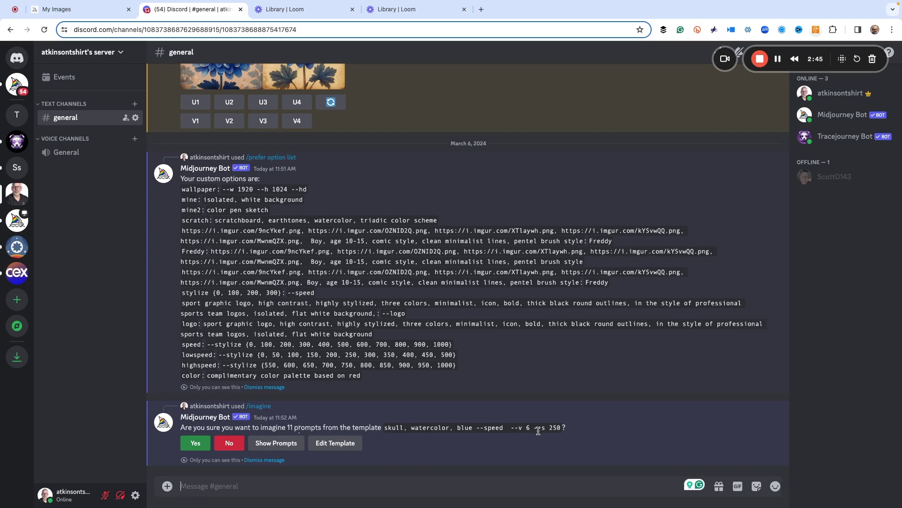
left_click(196, 444)
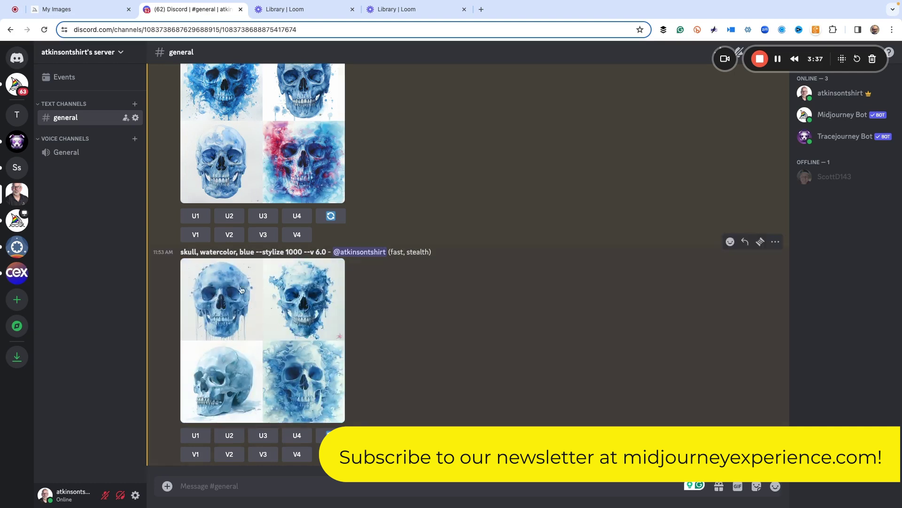
Step: Scroll through the generated blue watercolor skull grids to review each stylize value
scroll(277, 364, "up", 5)
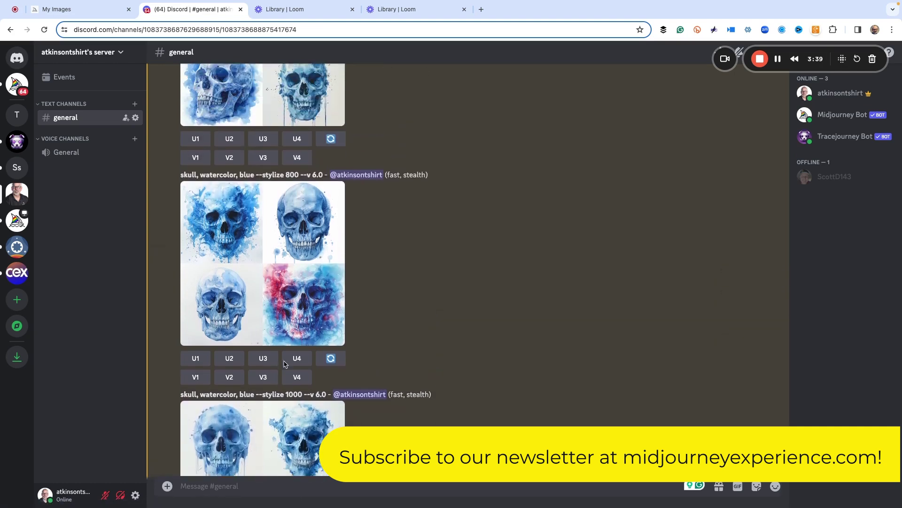
scroll(282, 362, "up", 10)
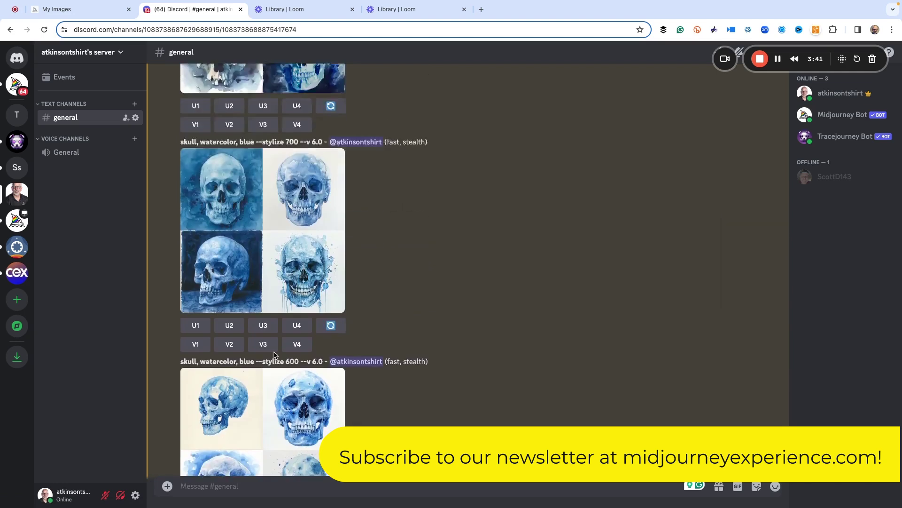
scroll(275, 355, "up", 10)
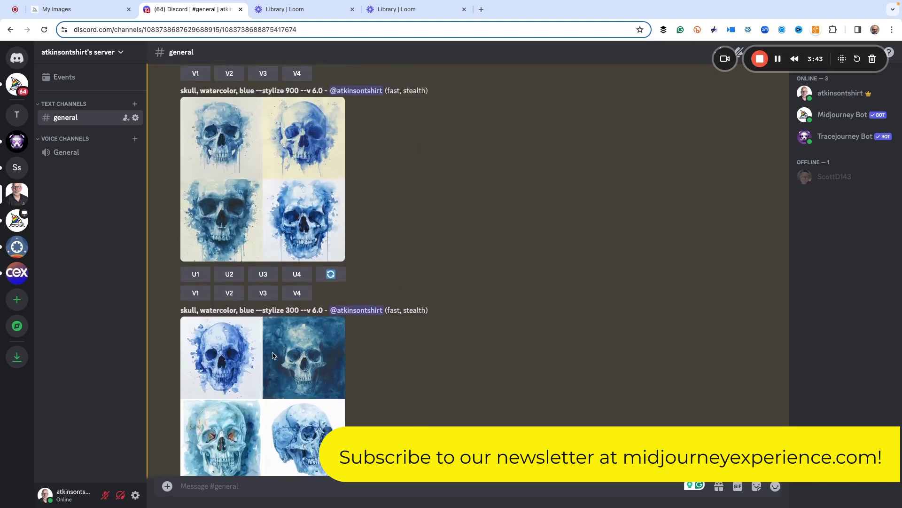
scroll(274, 355, "up", 5)
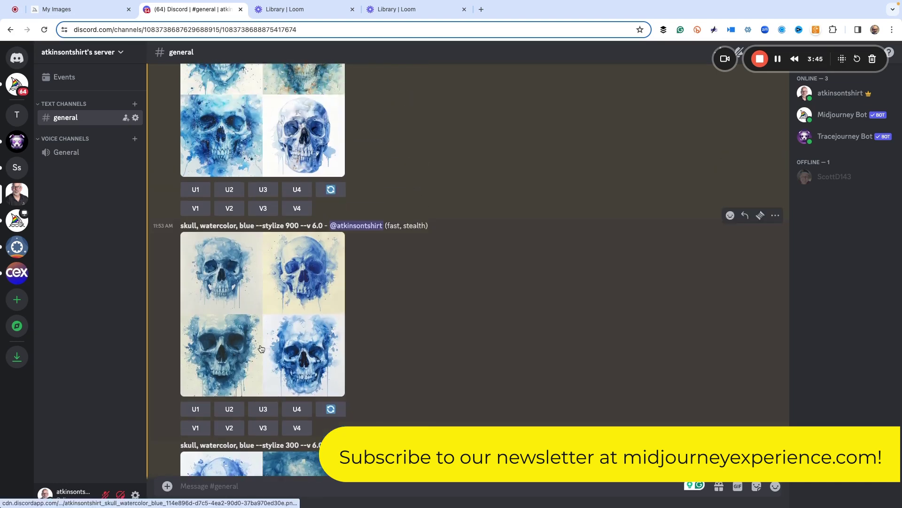
scroll(270, 348, "up", 1)
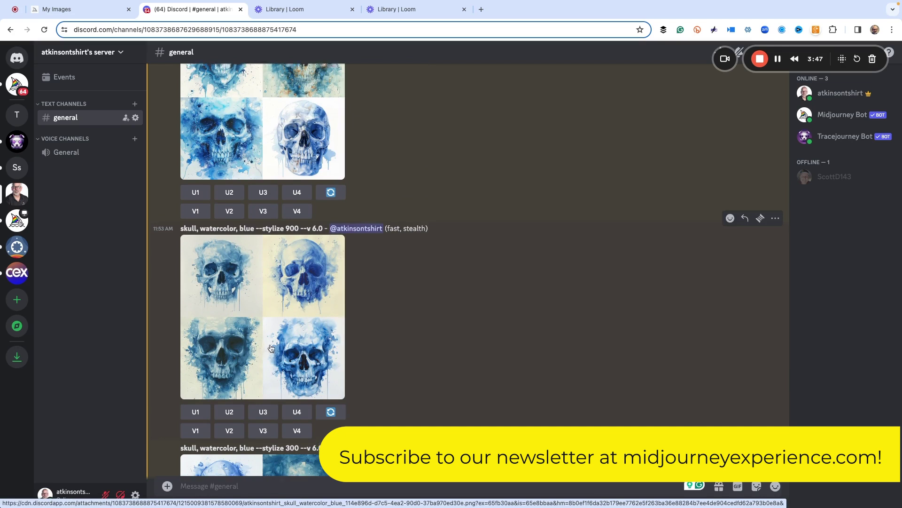
scroll(271, 347, "up", 20)
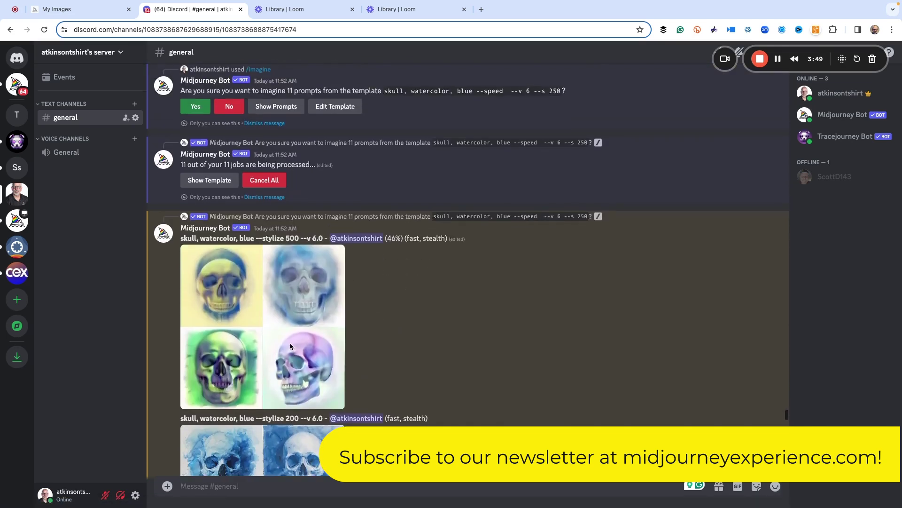
scroll(290, 346, "up", 1)
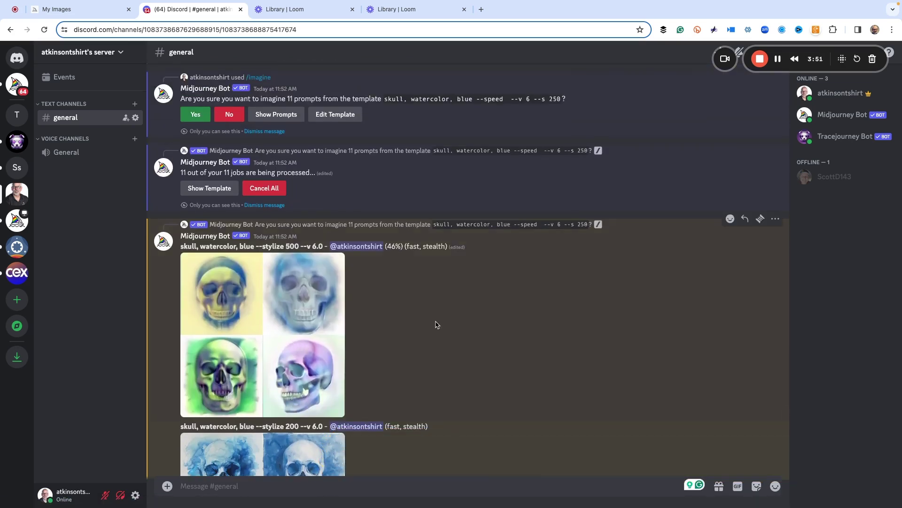
scroll(437, 324, "up", 3)
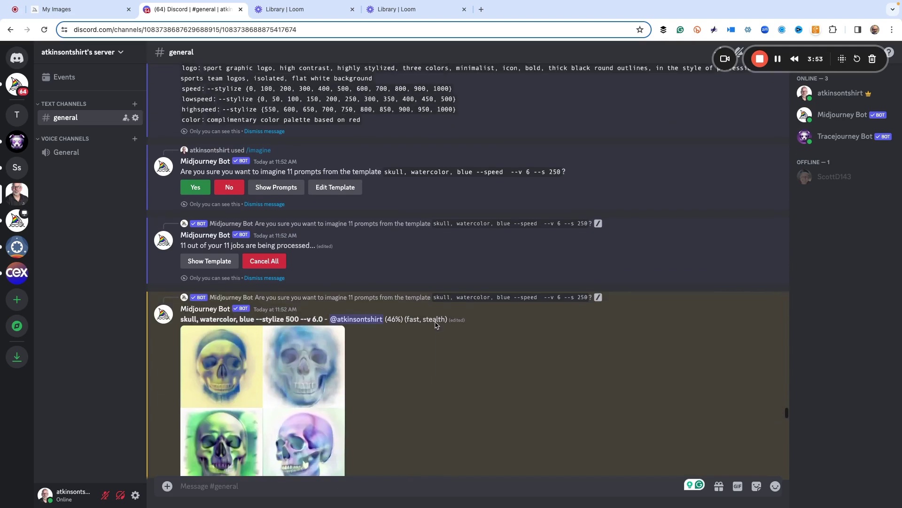
scroll(437, 325, "down", 3)
scroll(437, 325, "down", 20)
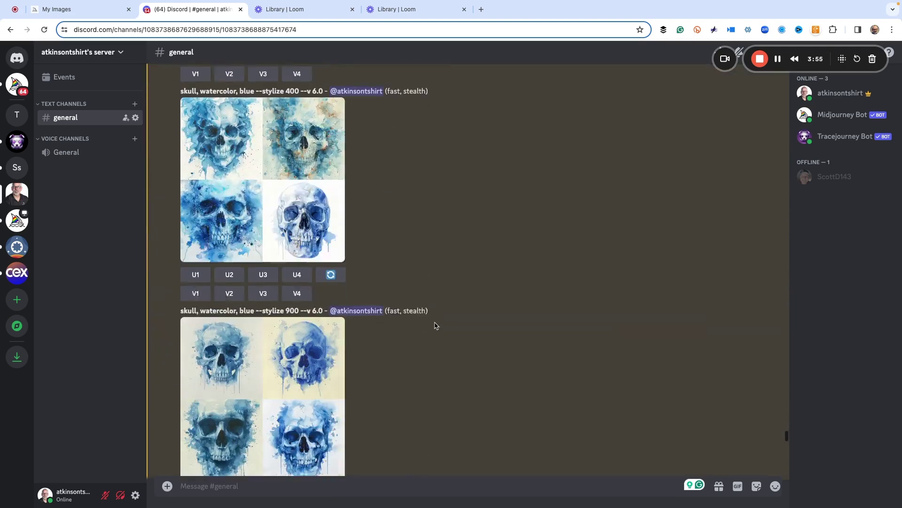
scroll(433, 325, "down", 10)
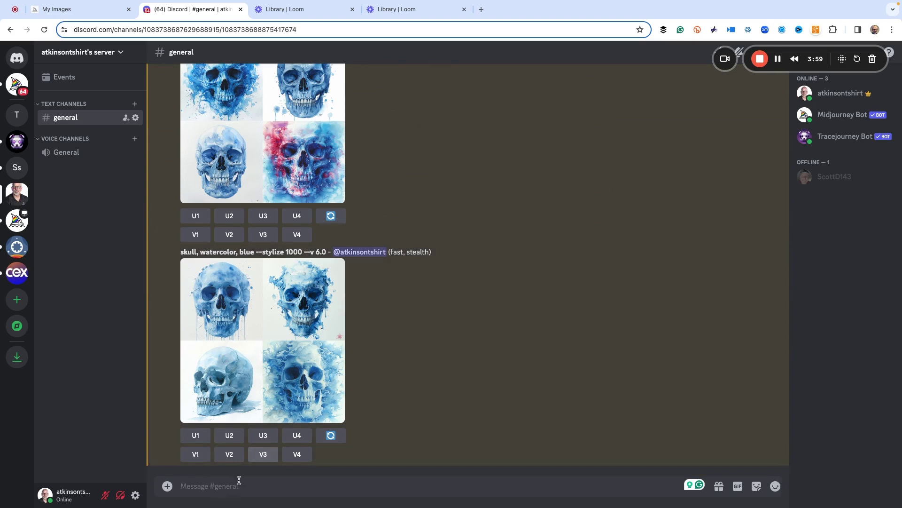
Step: Run /prefer option set for 'watercolor' with no value to remove the existing option
left_click(205, 486)
type("/pe")
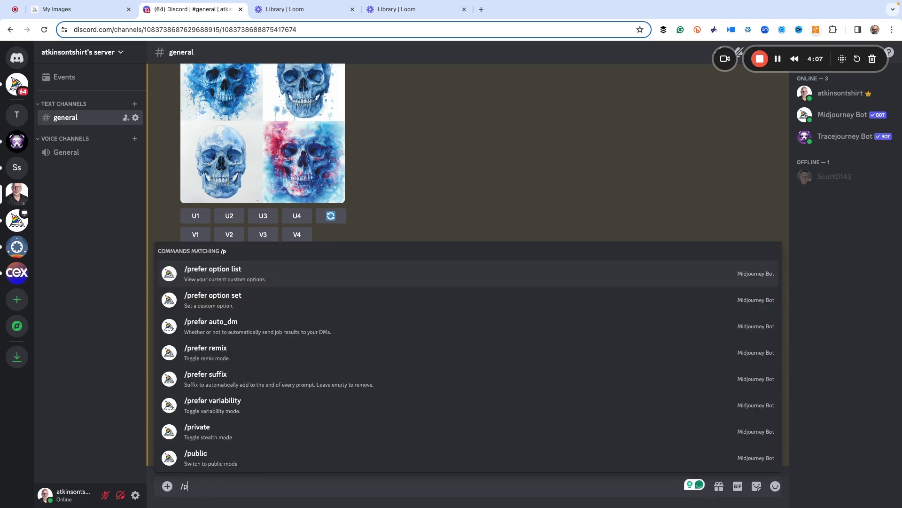
key("BackSpace")
type("ref")
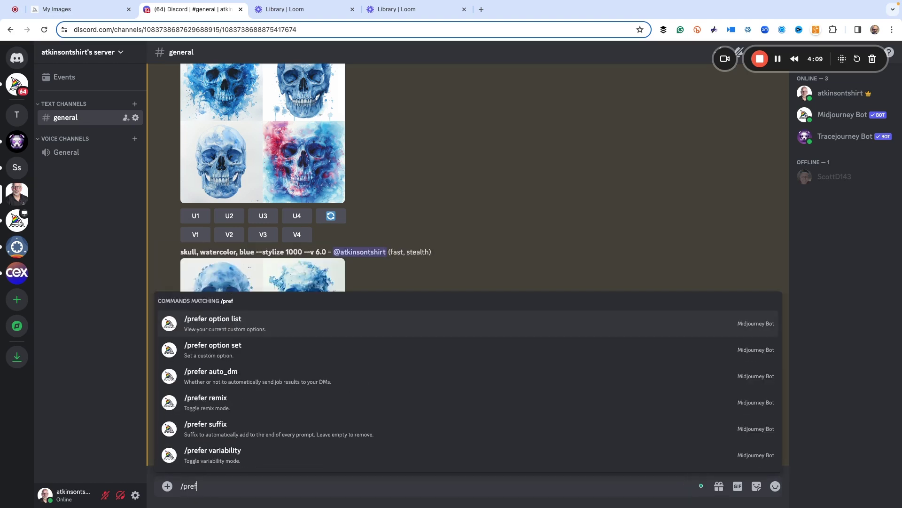
left_click(215, 351)
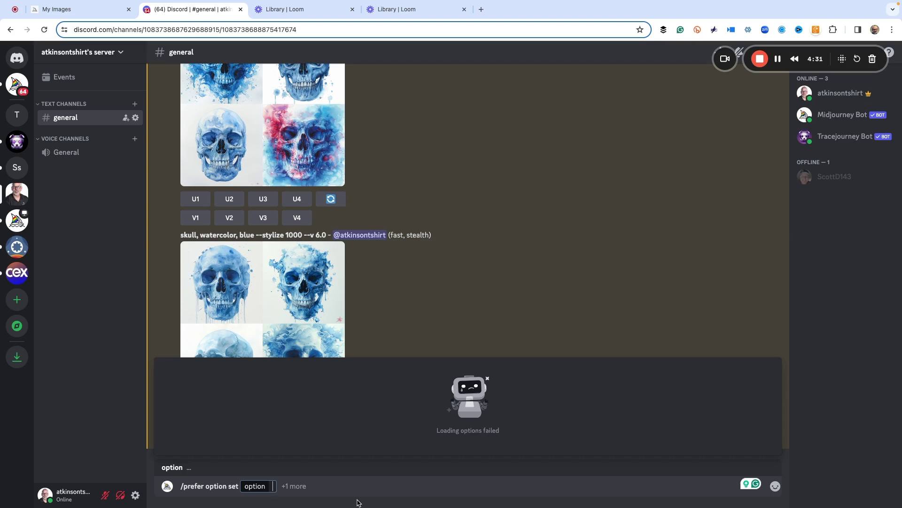
type("w")
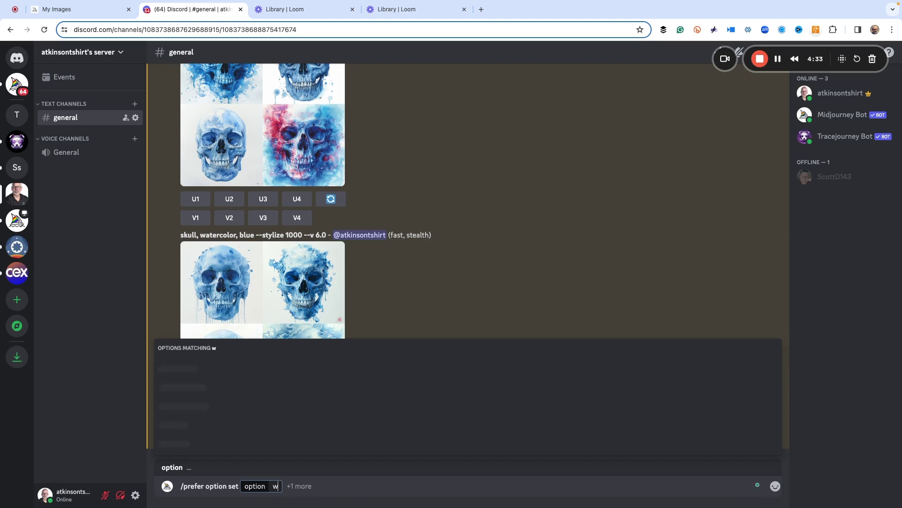
type("atercolor")
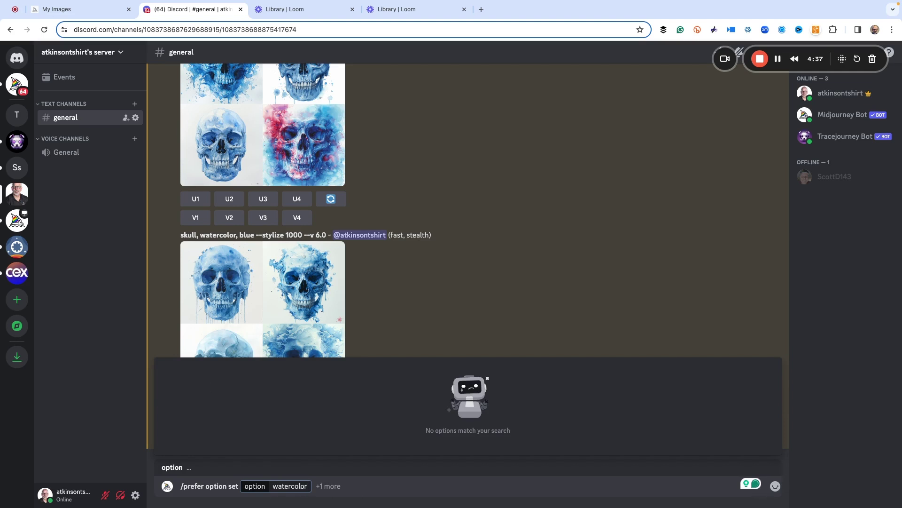
key("Return")
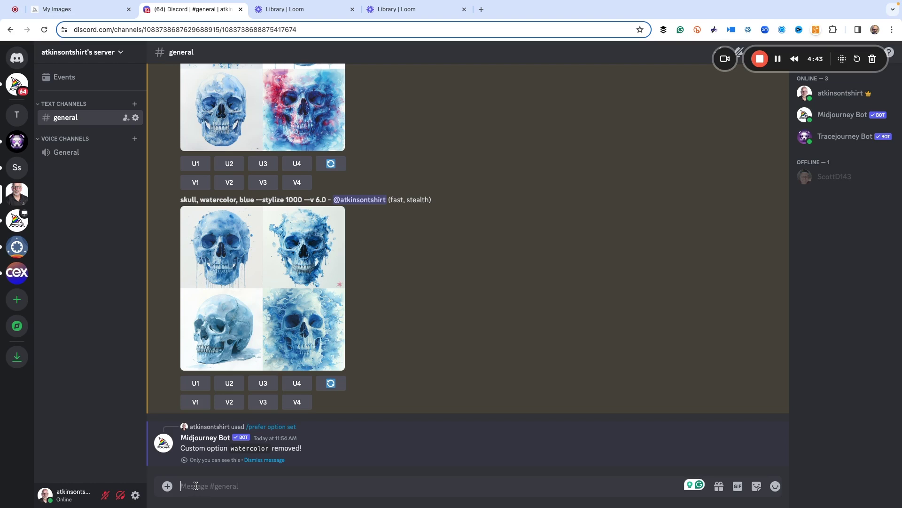
Step: Start a /prefer option set command for option 'watercolor' and add its value field
type("/pre")
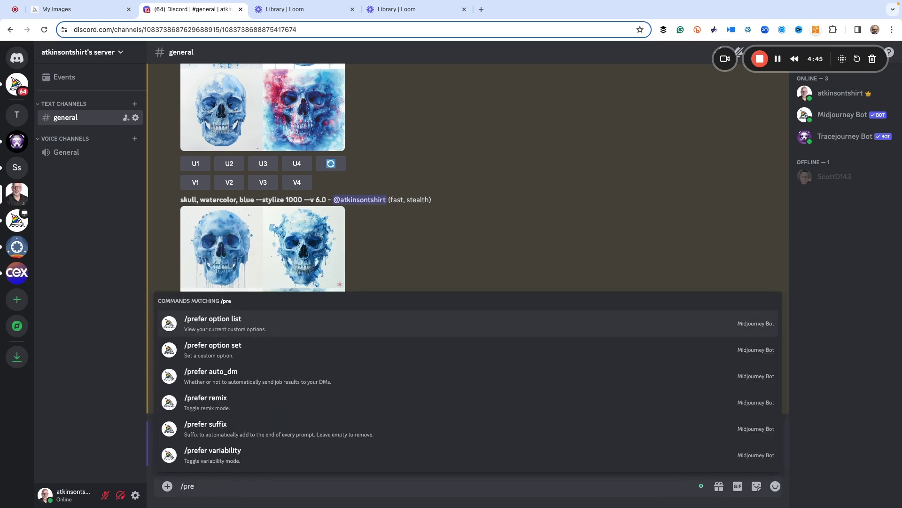
left_click(231, 358)
type("water")
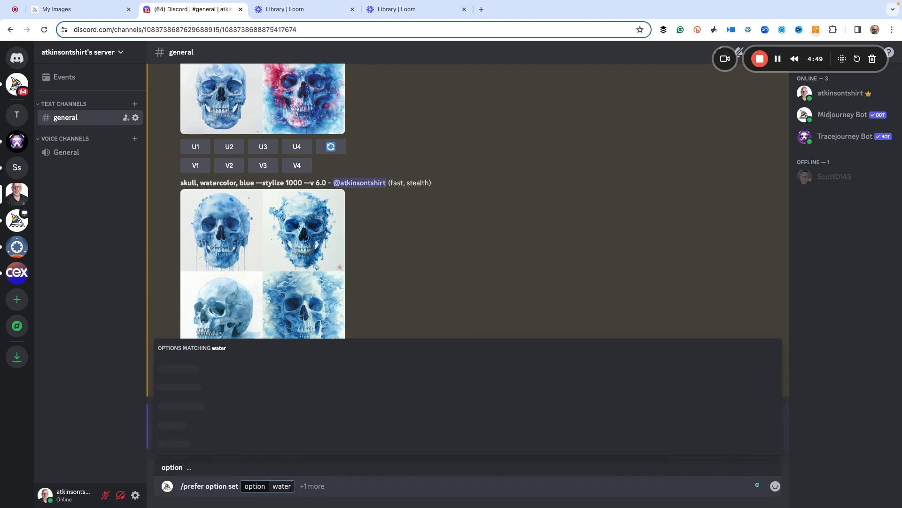
type("color")
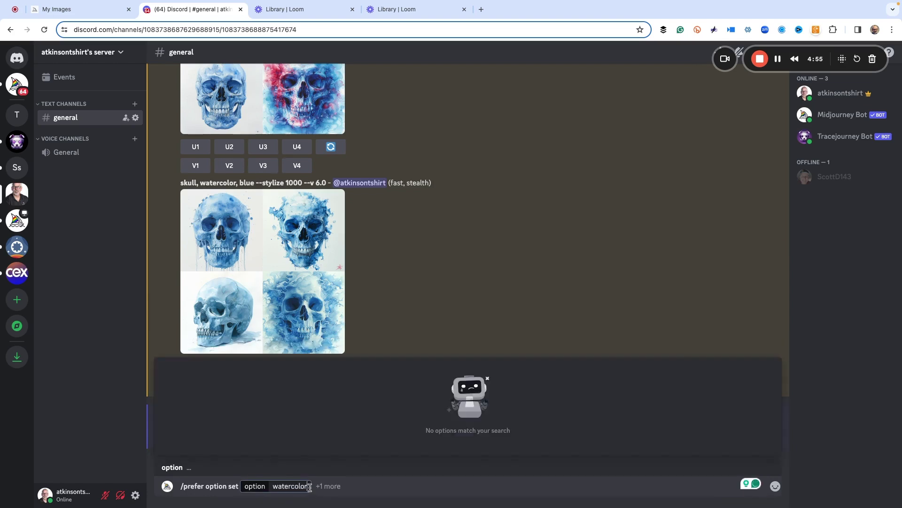
key("Return")
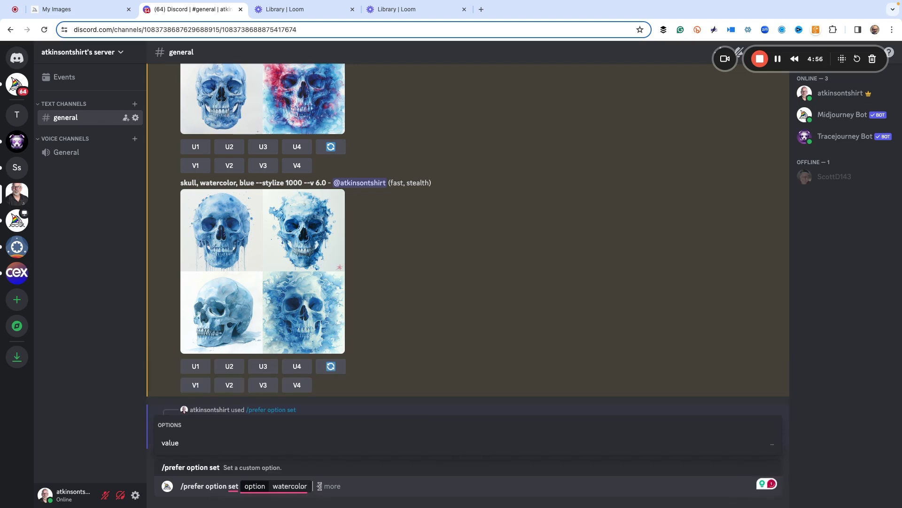
left_click(170, 443)
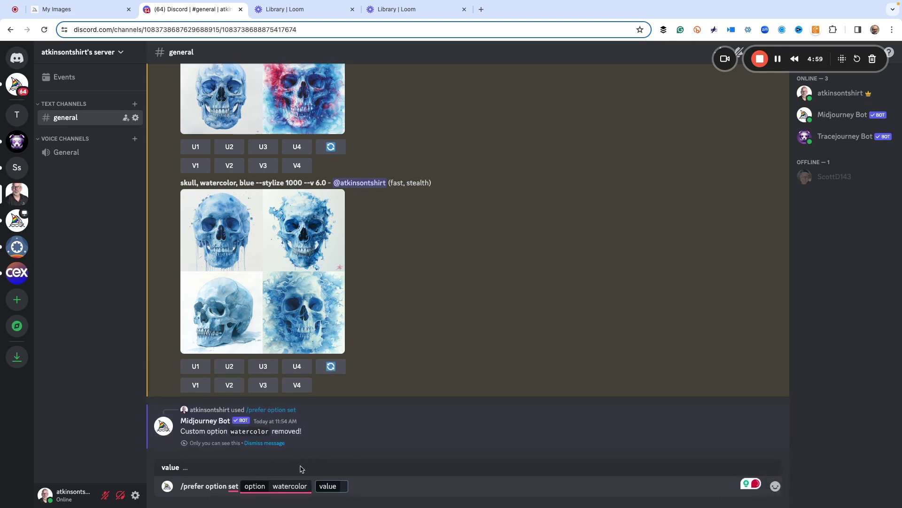
Step: Enter the value 'watercolor, loose pen sketch, chiaroscuro, color penciled details' and submit
type("watercolor")
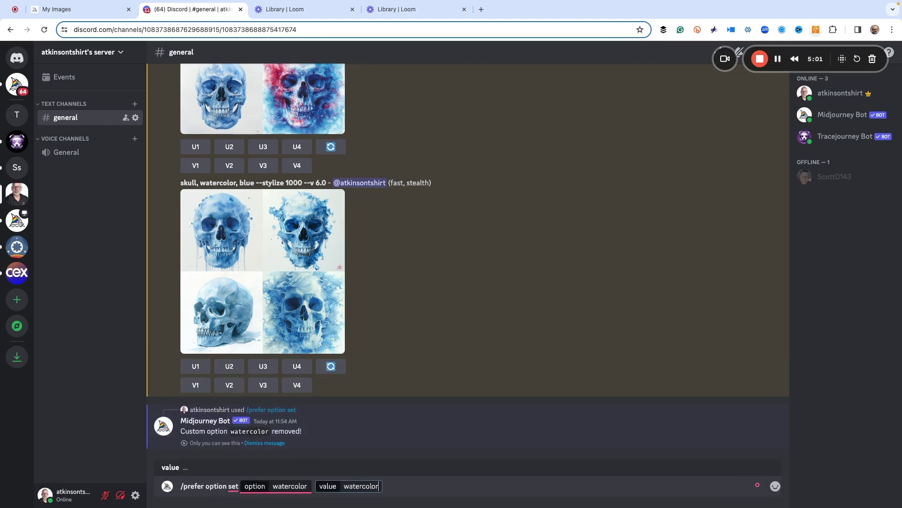
type(", loose pen ski")
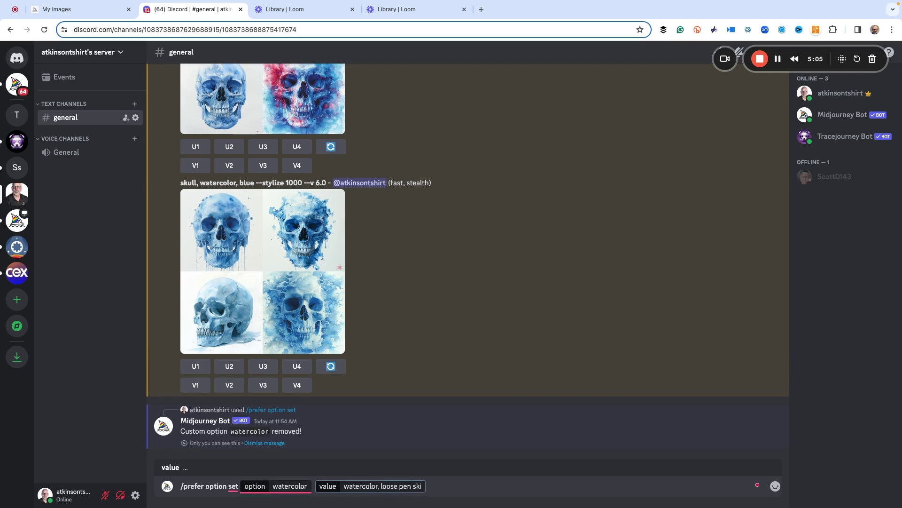
key("BackSpace")
type("etch, chira")
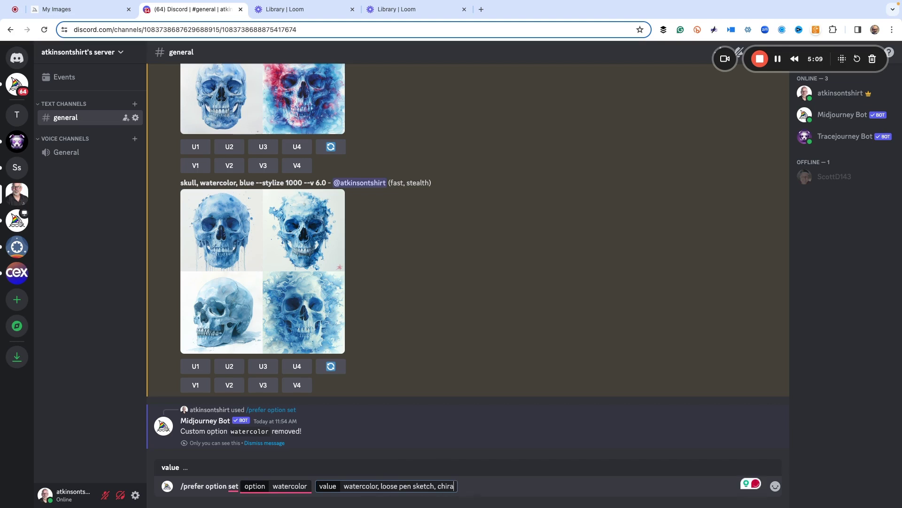
key("BackSpace")
type("oscruro")
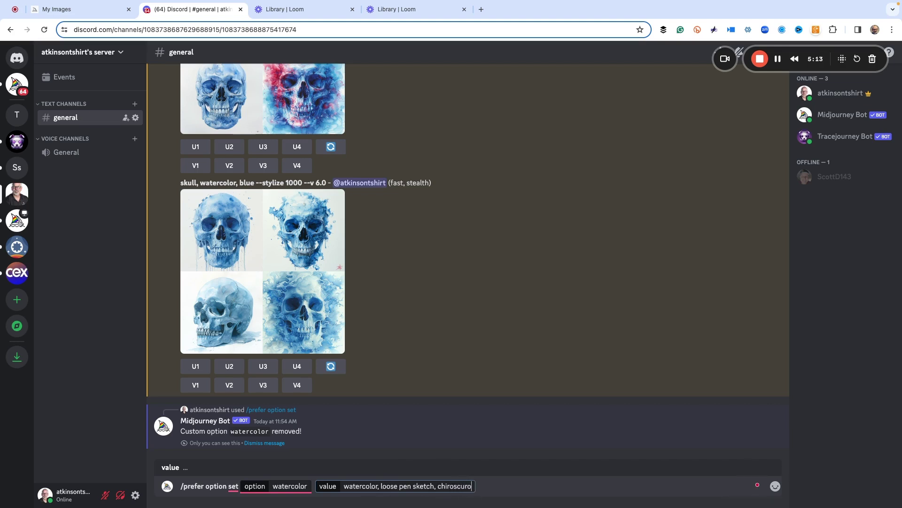
type(",")
mouse_move(447, 487)
left_click(451, 424)
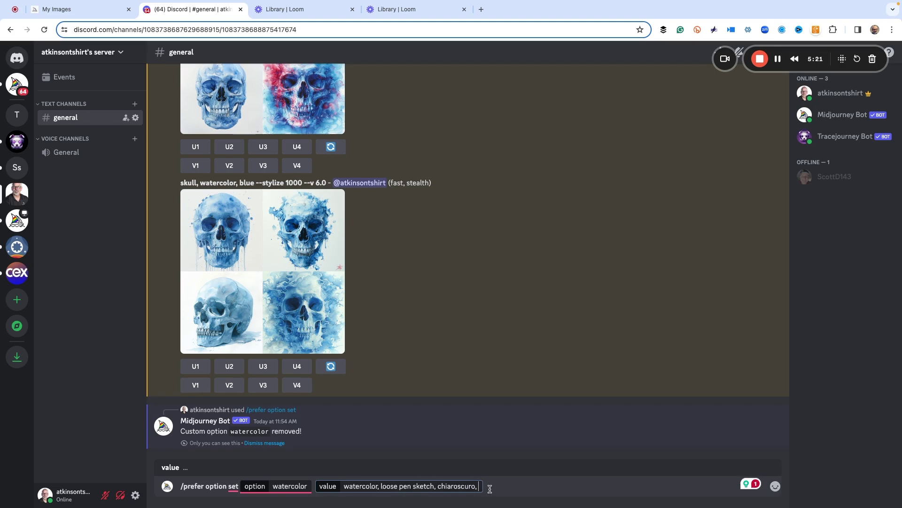
type("color p")
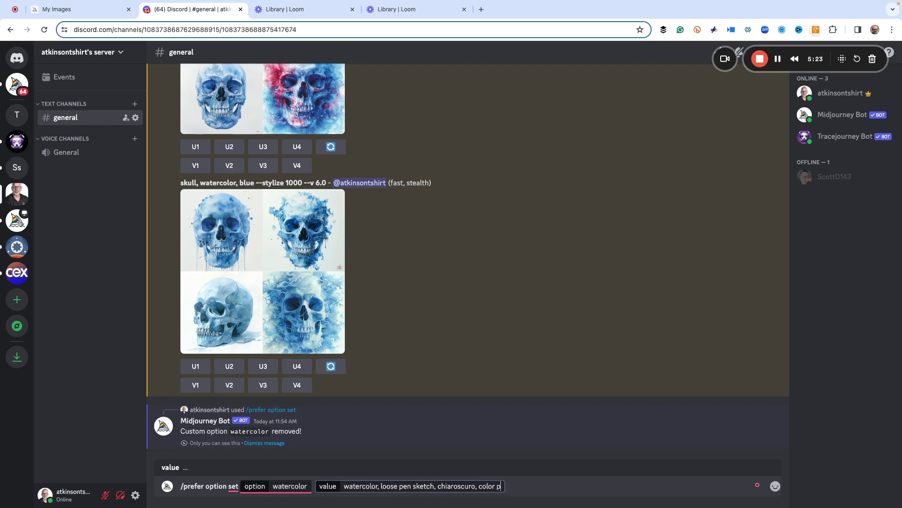
type("enciled details")
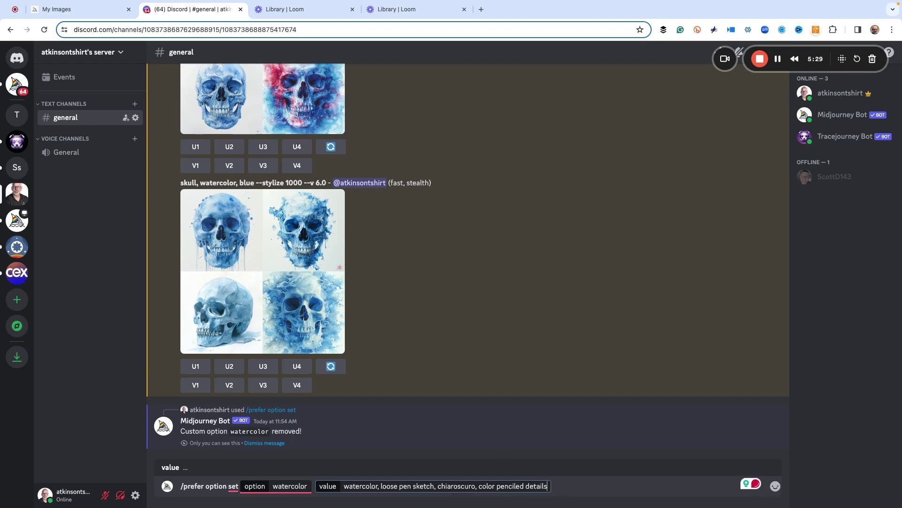
key("Return")
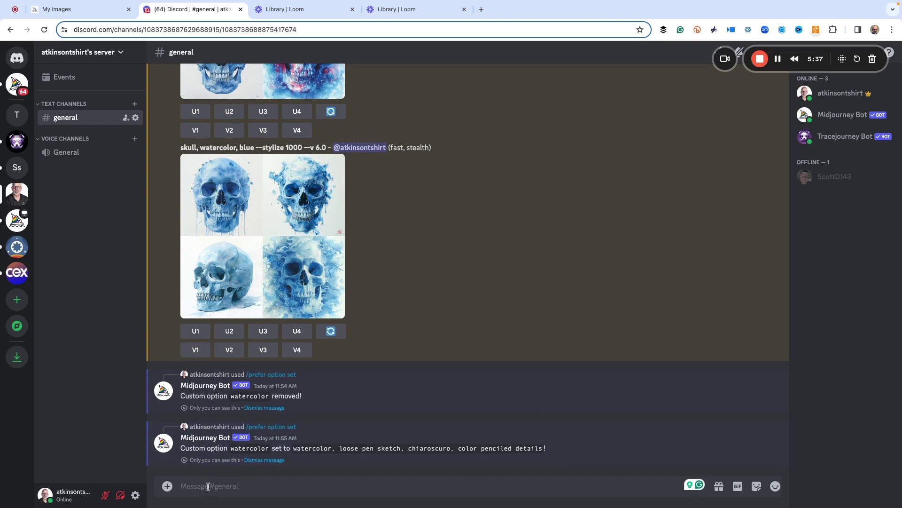
Step: Send /imagine with the prompt 'skull, blue --watercolor'
type("/")
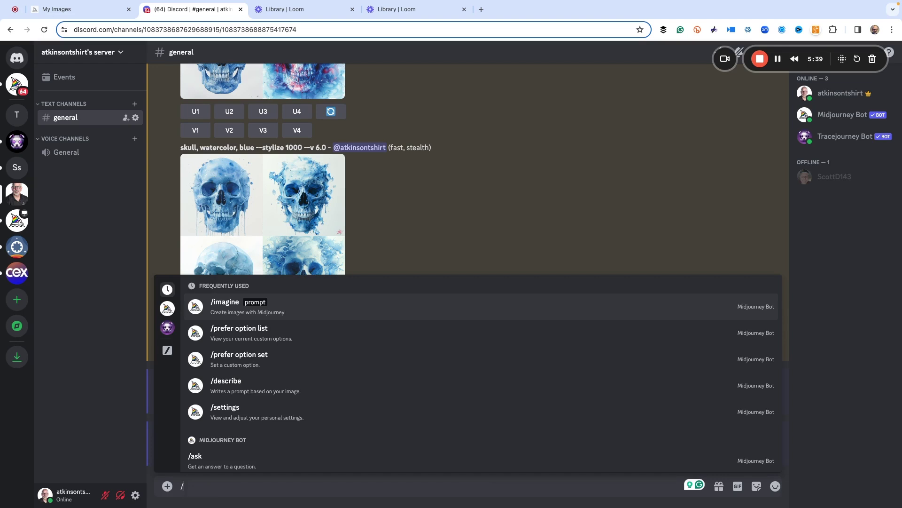
type("imagin")
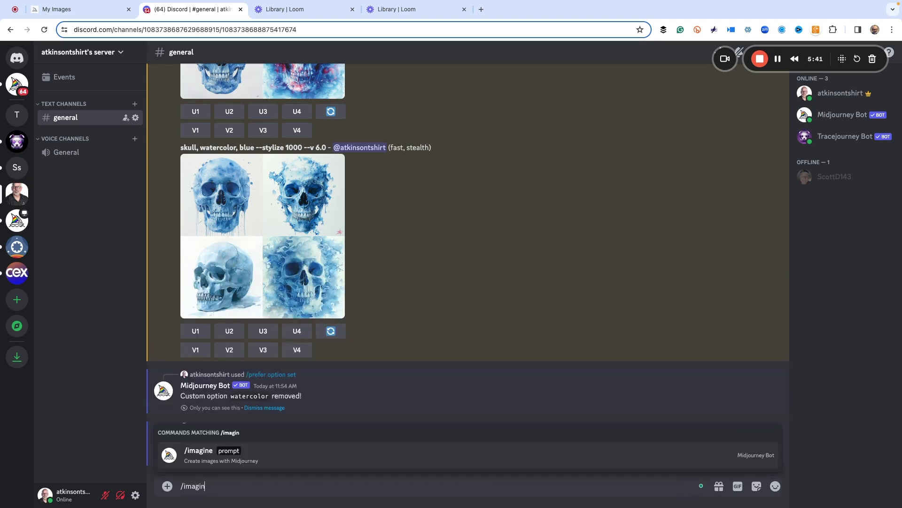
key("Return")
type("s")
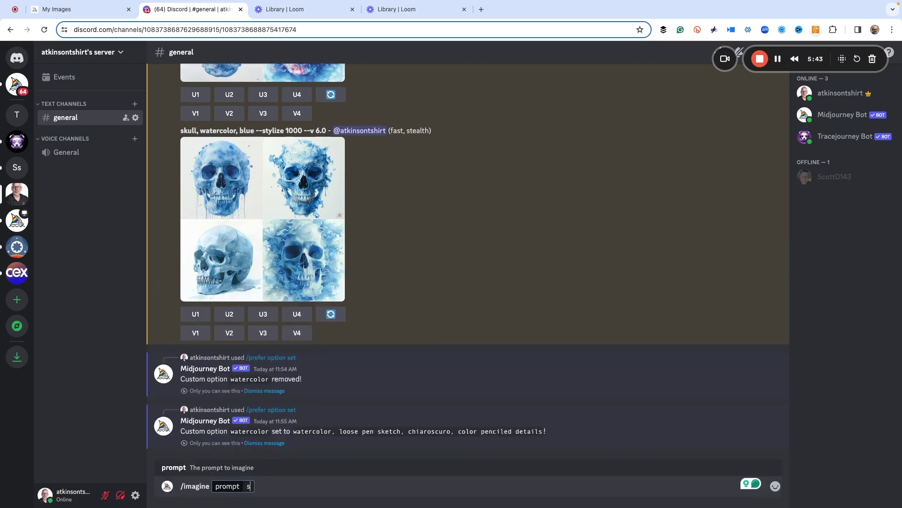
type("kull, blue -")
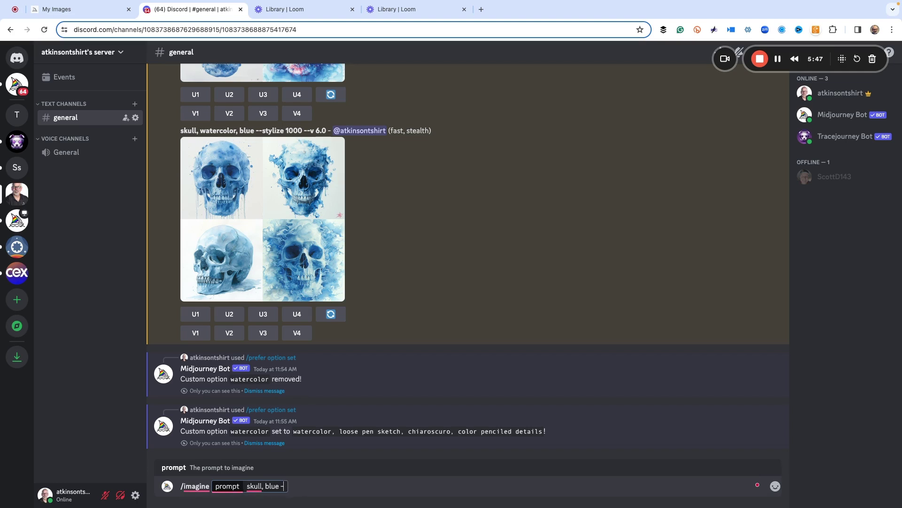
type("-watercolor")
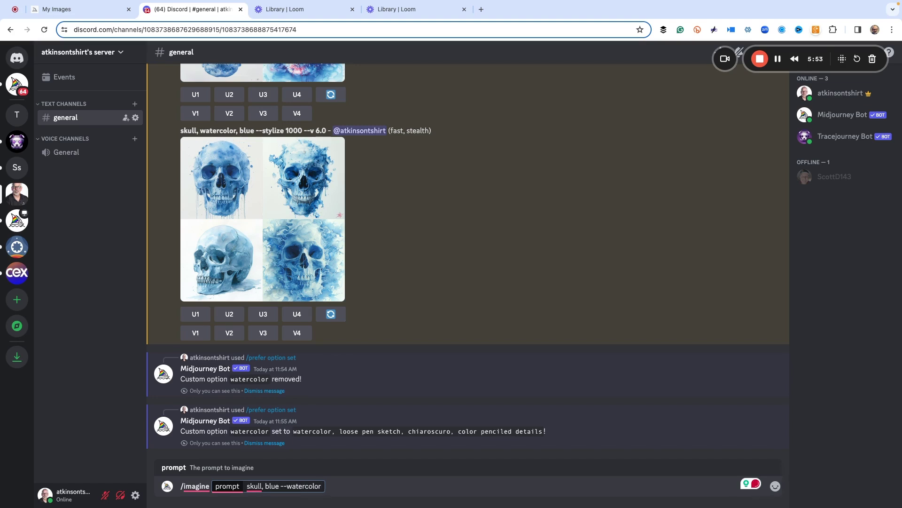
key("Return")
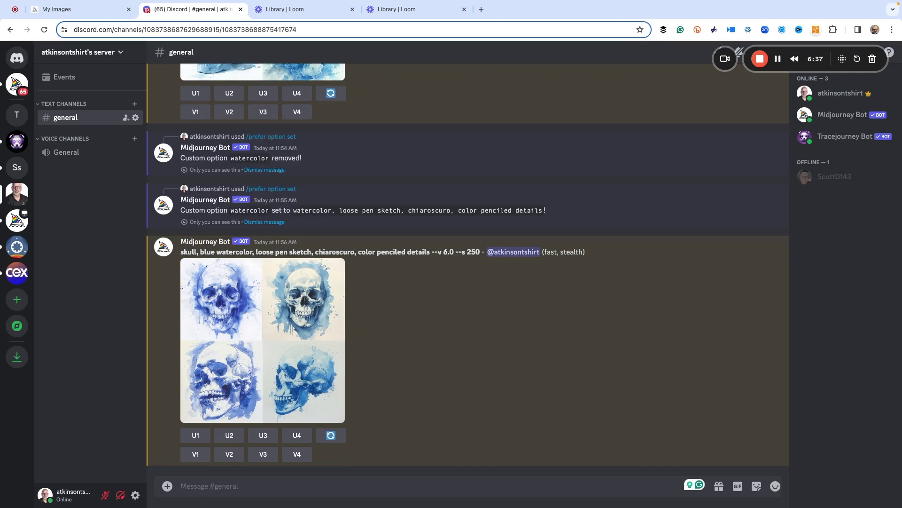
Step: Enlarge the finished four-image blue watercolor skull grid in the image viewer
left_click(250, 354)
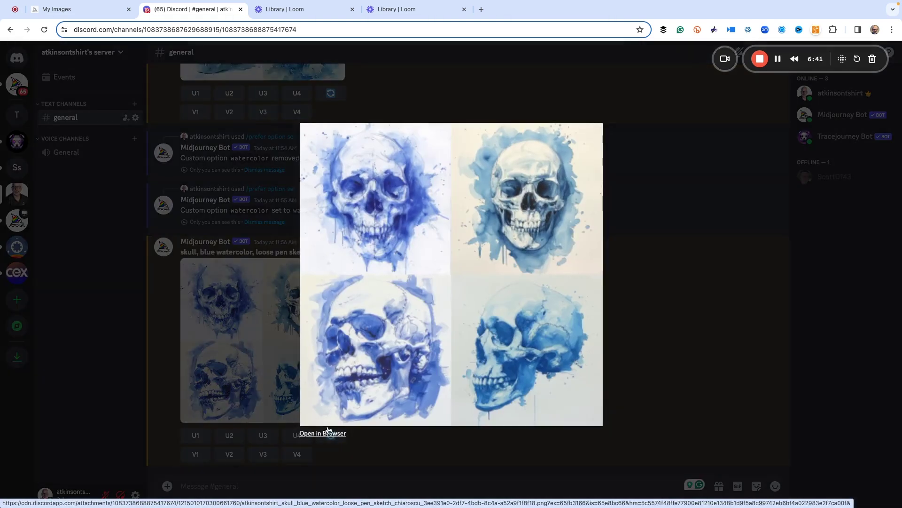